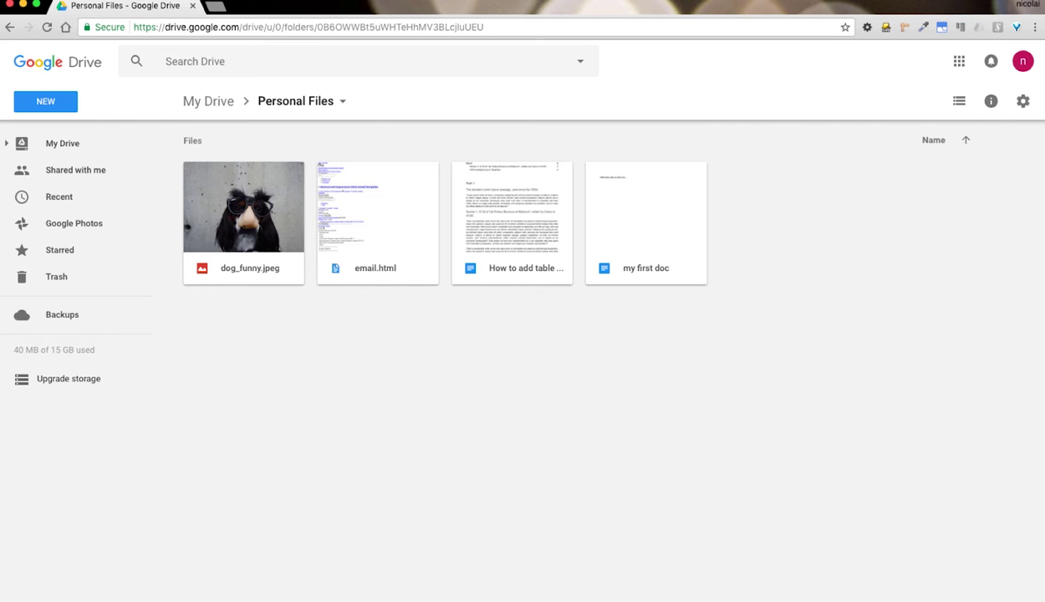
Open the Google Docs 'From a template' gallery from Drive's NEW menu.
{"action": "left_click", "coordinate": [371, 392]}
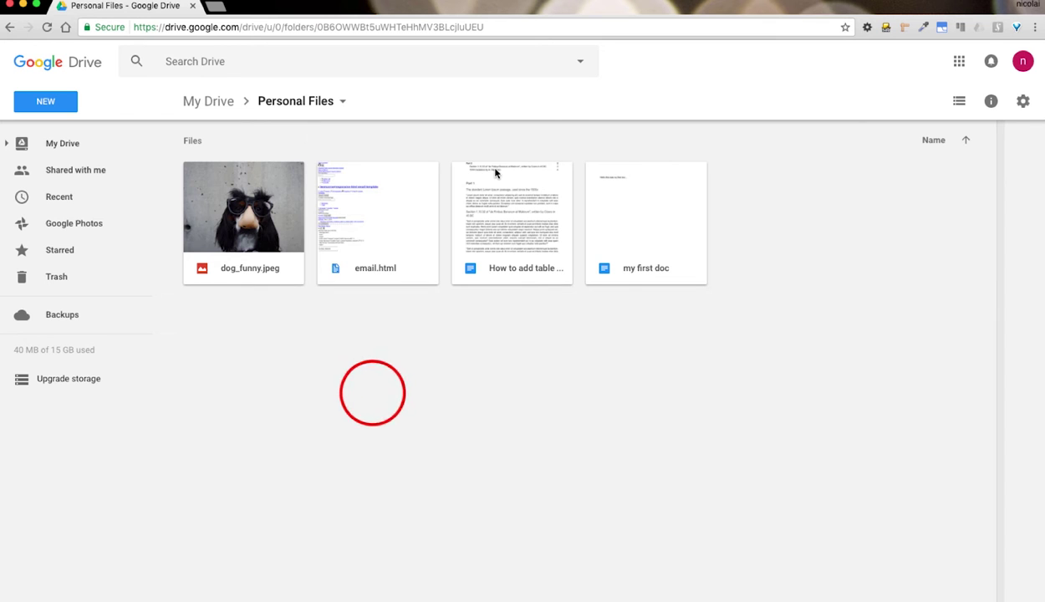
{"action": "left_click", "coordinate": [59, 108]}
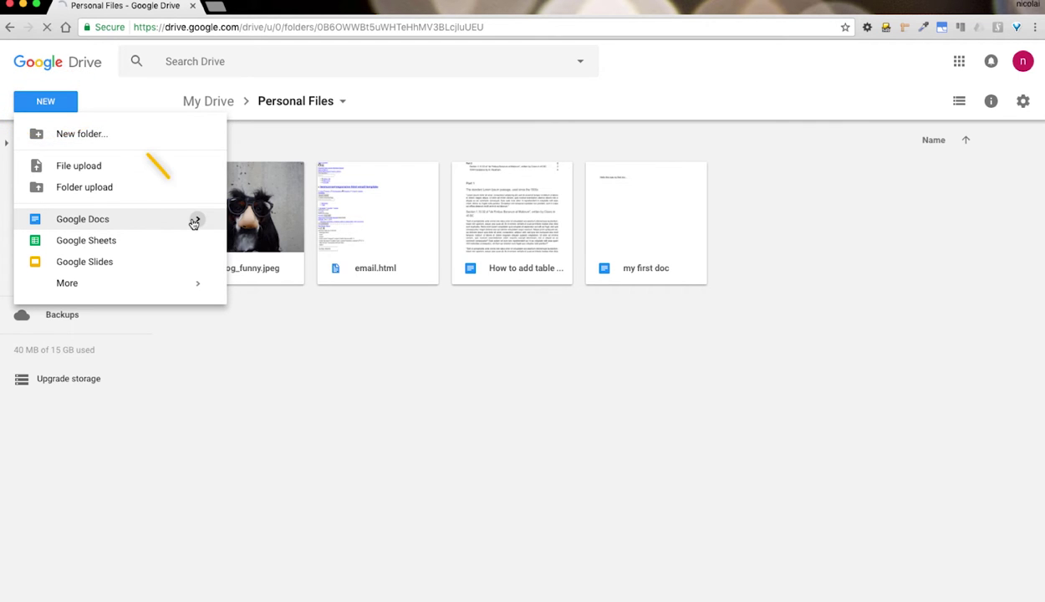
{"action": "mouse_move", "coordinate": [197, 223]}
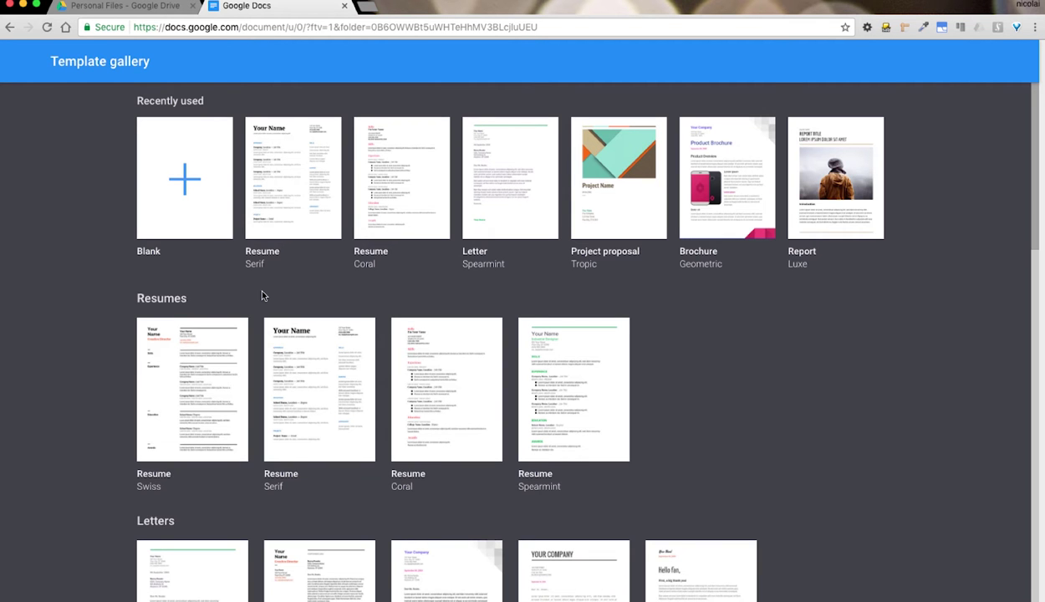
{"action": "scroll", "coordinate": [261, 294], "scroll_direction": "down", "scroll_amount": 1}
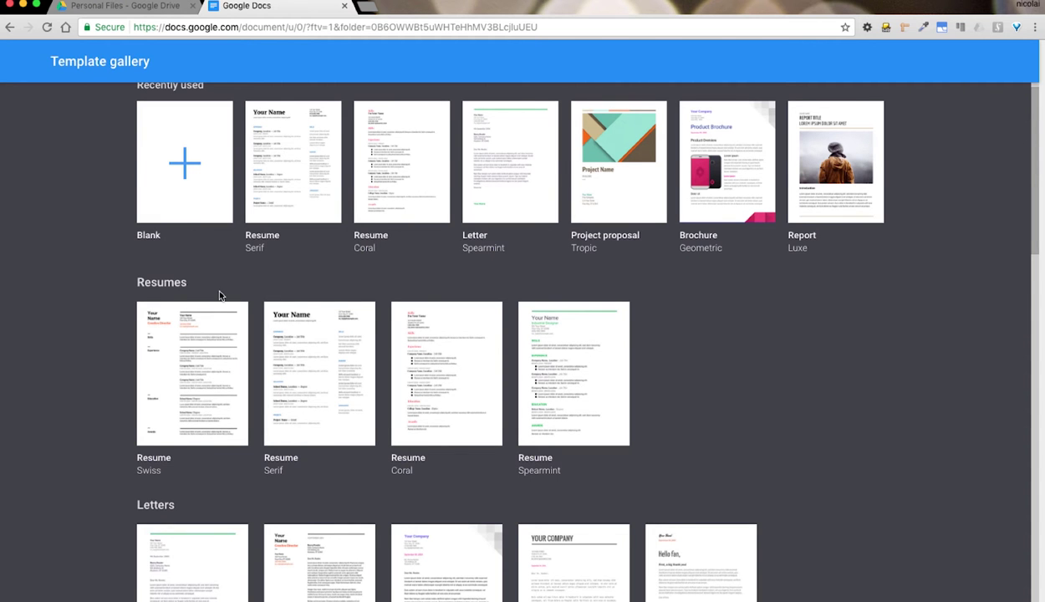
{"action": "scroll", "coordinate": [219, 293], "scroll_direction": "down", "scroll_amount": 5}
{"action": "scroll", "coordinate": [222, 295], "scroll_direction": "down", "scroll_amount": 7}
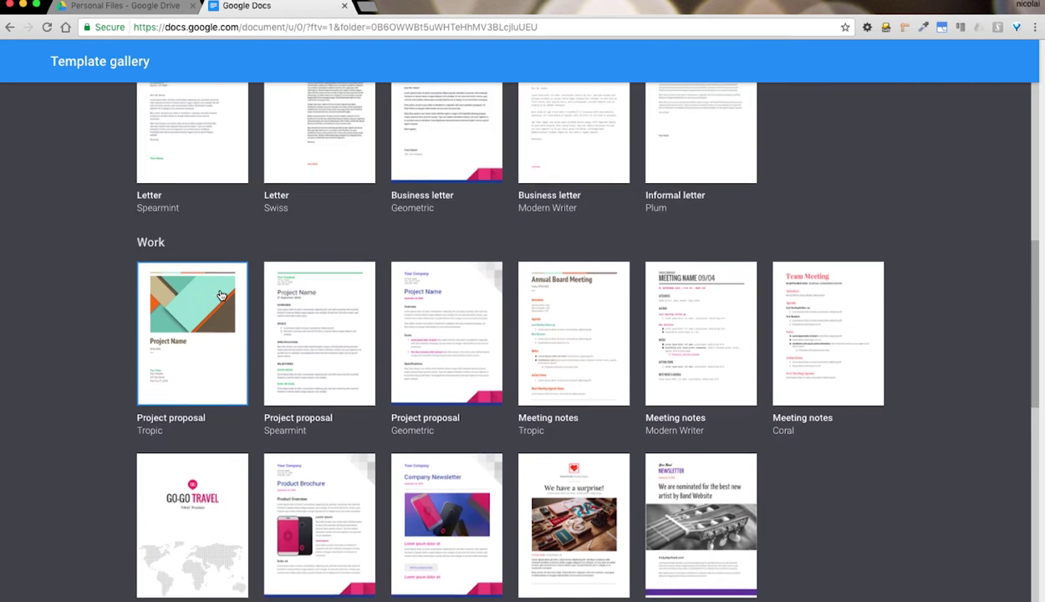
{"action": "scroll", "coordinate": [222, 295], "scroll_direction": "up", "scroll_amount": 10}
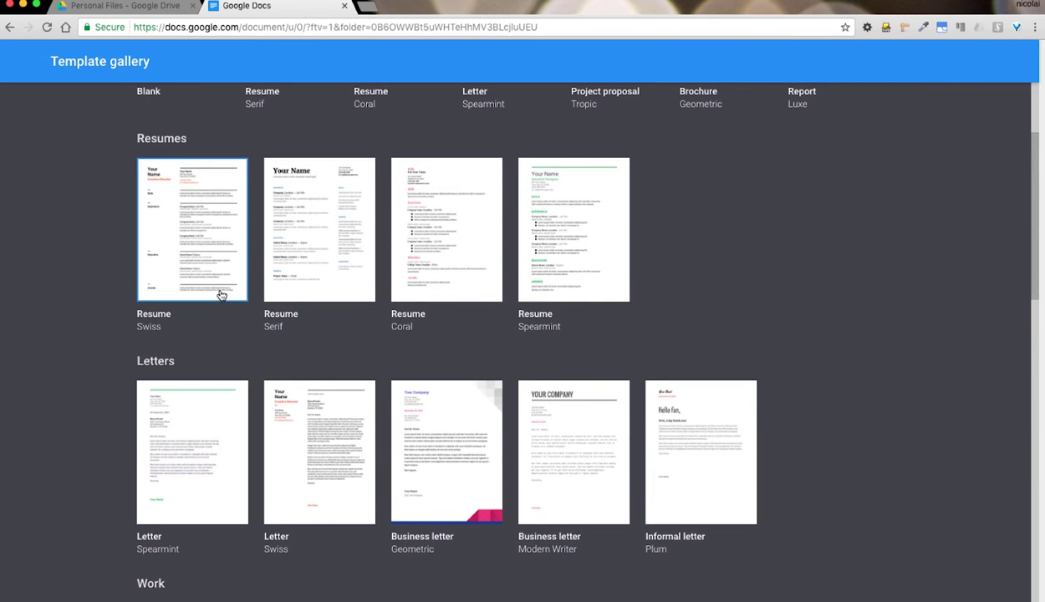
{"action": "scroll", "coordinate": [221, 295], "scroll_direction": "up", "scroll_amount": 3}
{"action": "scroll", "coordinate": [221, 295], "scroll_direction": "down", "scroll_amount": 4}
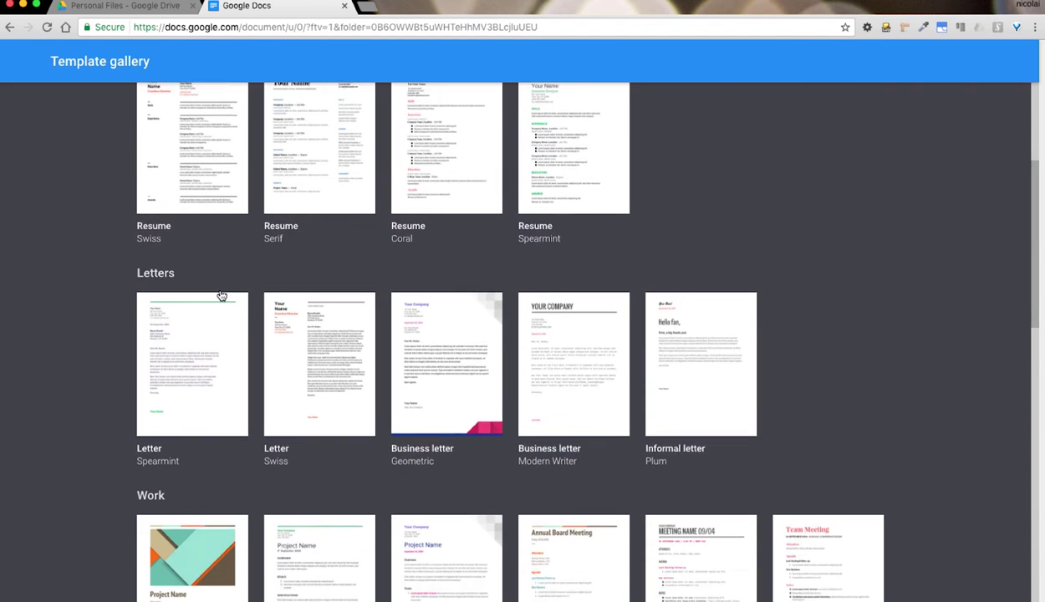
Start a Project proposal document and replace its Project Name title with 'Burn to Learn'.
{"action": "left_click", "coordinate": [204, 530]}
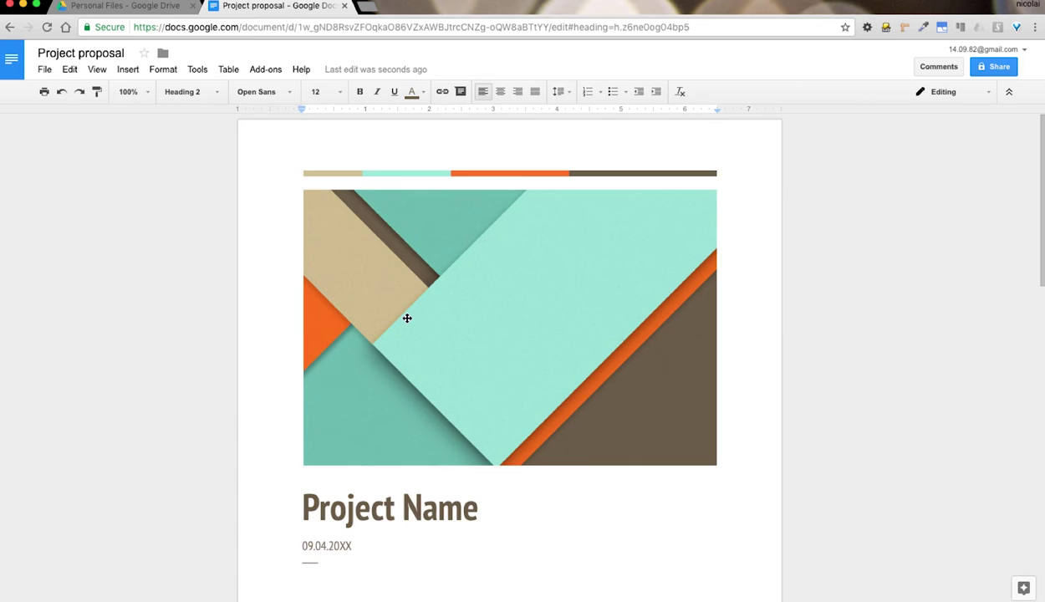
{"action": "scroll", "coordinate": [407, 318], "scroll_direction": "down", "scroll_amount": 5}
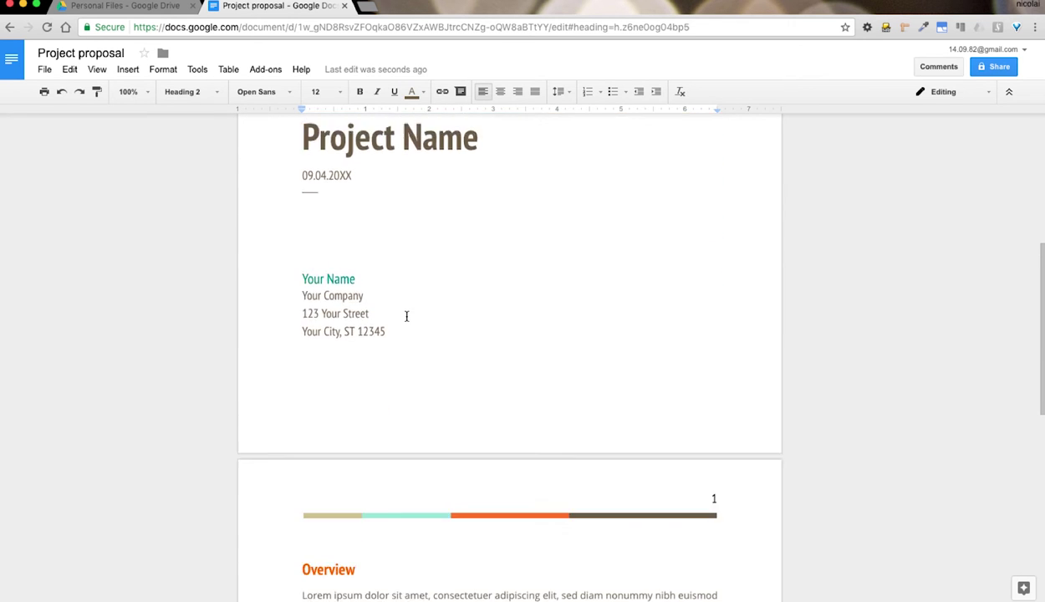
{"action": "scroll", "coordinate": [406, 316], "scroll_direction": "up", "scroll_amount": 2}
{"action": "left_click", "coordinate": [475, 331]}
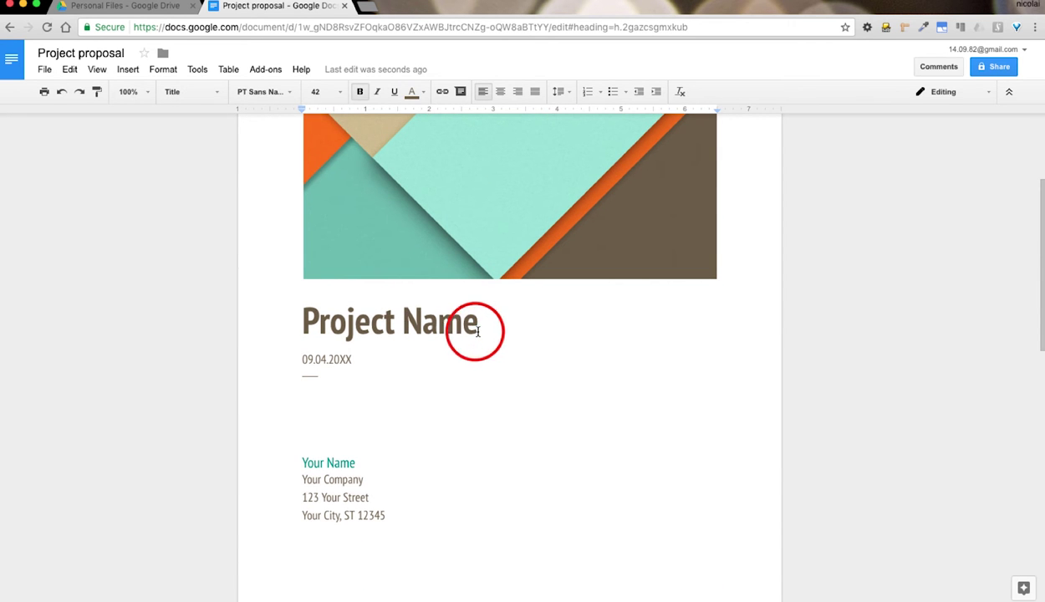
{"action": "key", "text": "BackSpace"}
{"action": "key", "text": "BackSpace"}
{"action": "key", "text": "BackSpace"}
{"action": "key", "text": "BackSpace"}
{"action": "key", "text": "BackSpace"}
{"action": "key", "text": "BackSpace"}
{"action": "key", "text": "BackSpace"}
{"action": "key", "text": "BackSpace"}
{"action": "key", "text": "BackSpace"}
{"action": "key", "text": "BackSpace"}
{"action": "key", "text": "BackSpace"}
{"action": "key", "text": "BackSpace"}
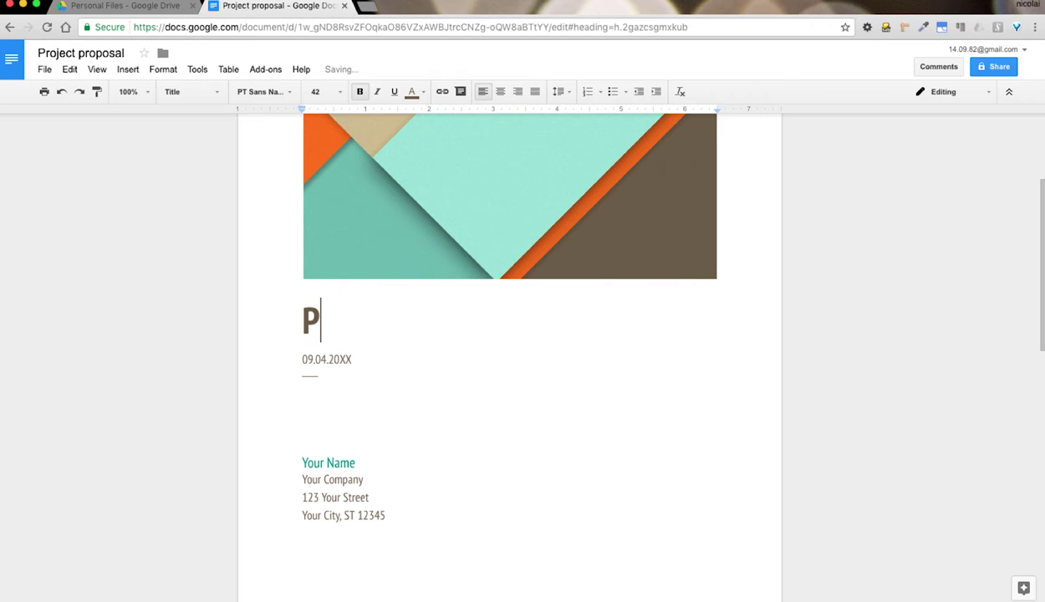
{"action": "type", "text": "Burn to Learn"}
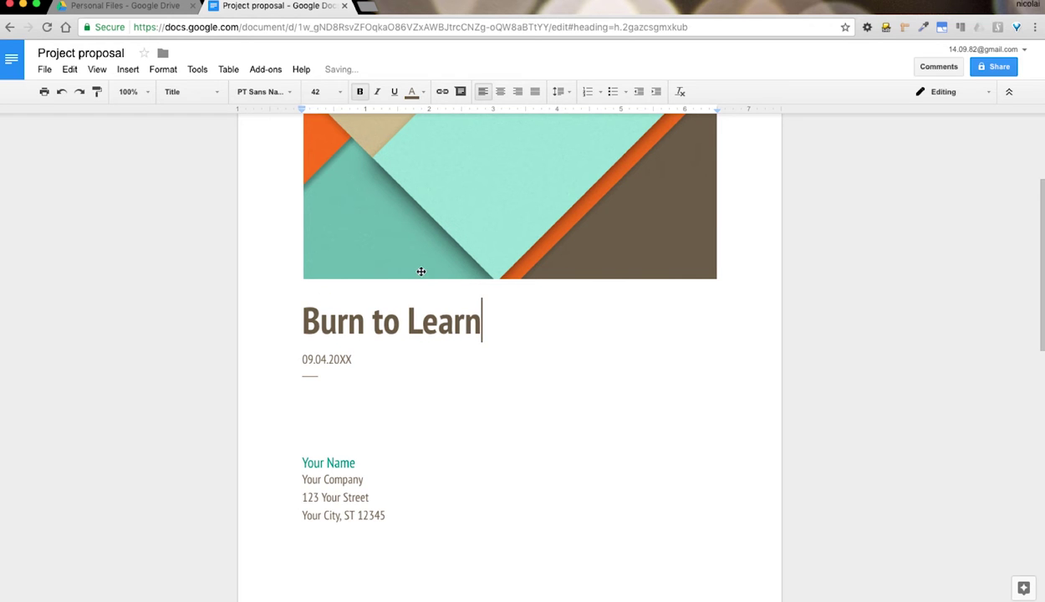
Rename the document 'My first Template' and return to the Drive tab.
{"action": "left_click", "coordinate": [124, 53]}
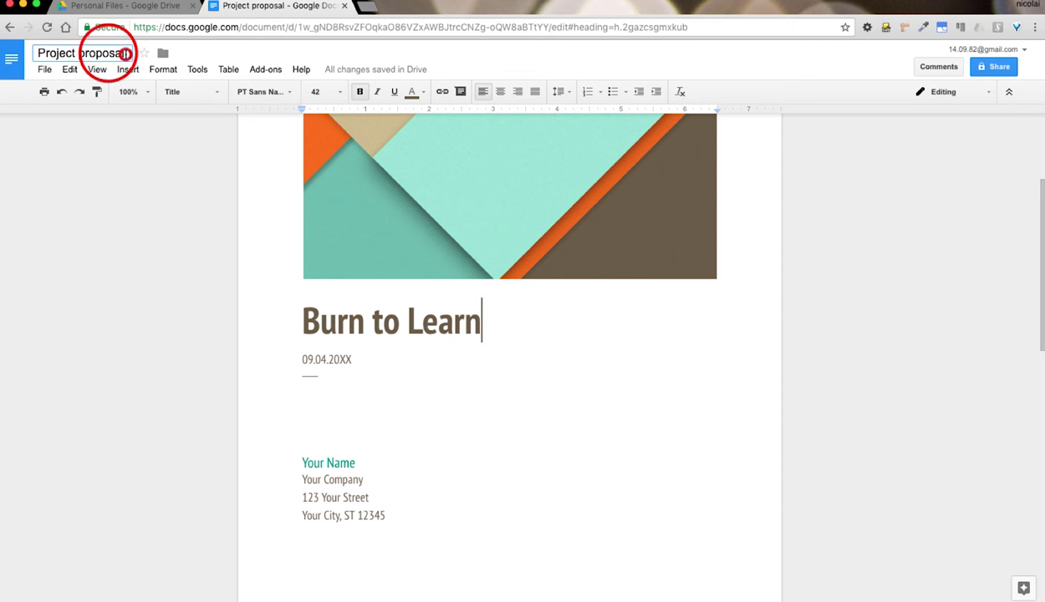
{"action": "left_click_drag", "start_coordinate": [124, 52], "coordinate": [35, 55]}
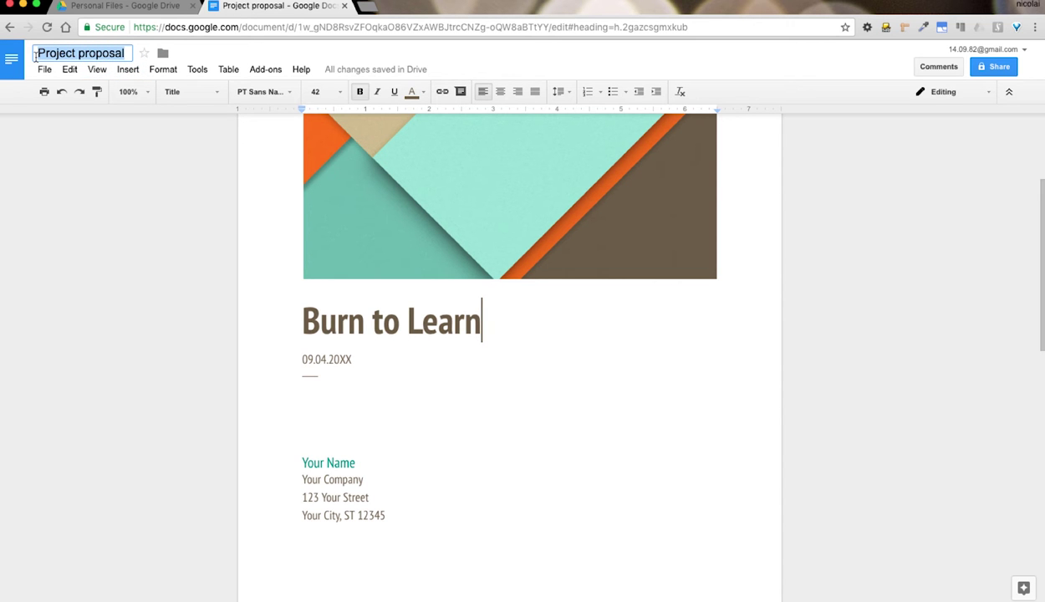
{"action": "type", "text": "My first Template"}
{"action": "key", "text": "Return"}
{"action": "left_click", "coordinate": [142, 7]}
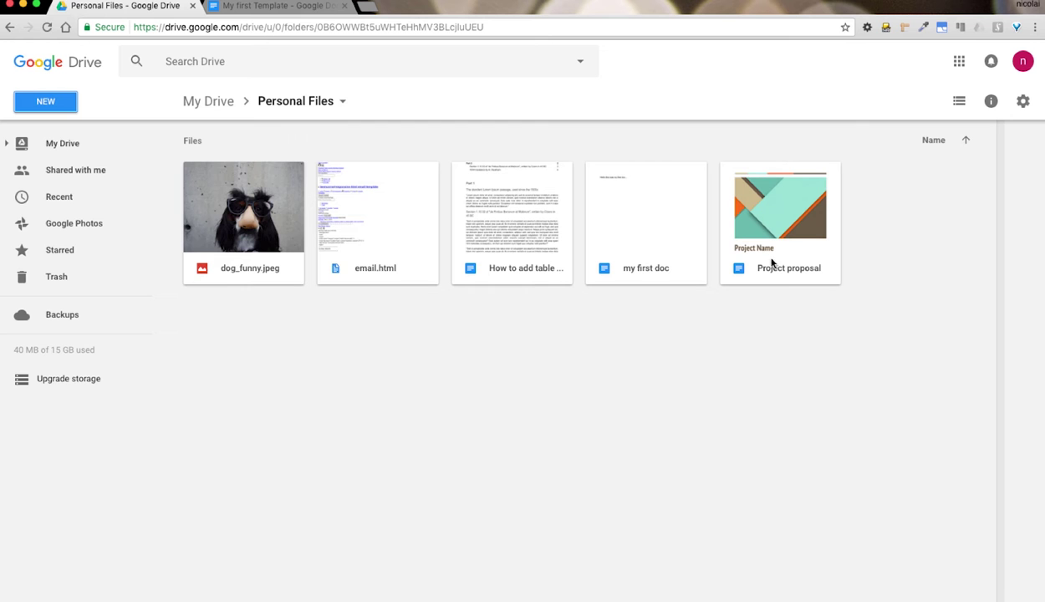
Reload Drive so Personal Files lists the document as My first Template.
{"action": "left_click", "coordinate": [46, 26]}
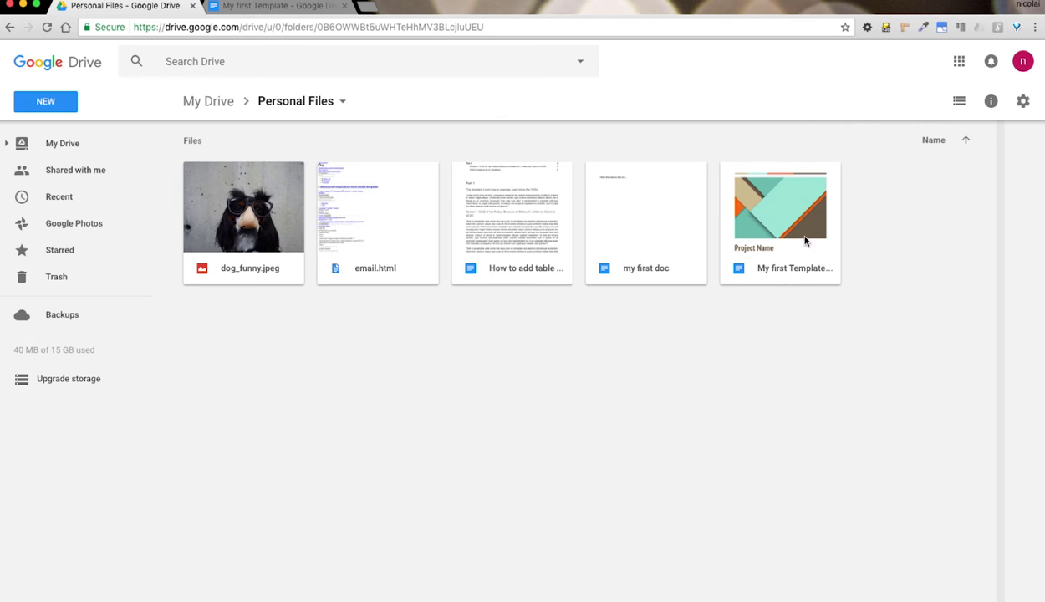
Replace the colourful header image with the flame logo PNG above the title.
{"action": "left_click", "coordinate": [293, 6]}
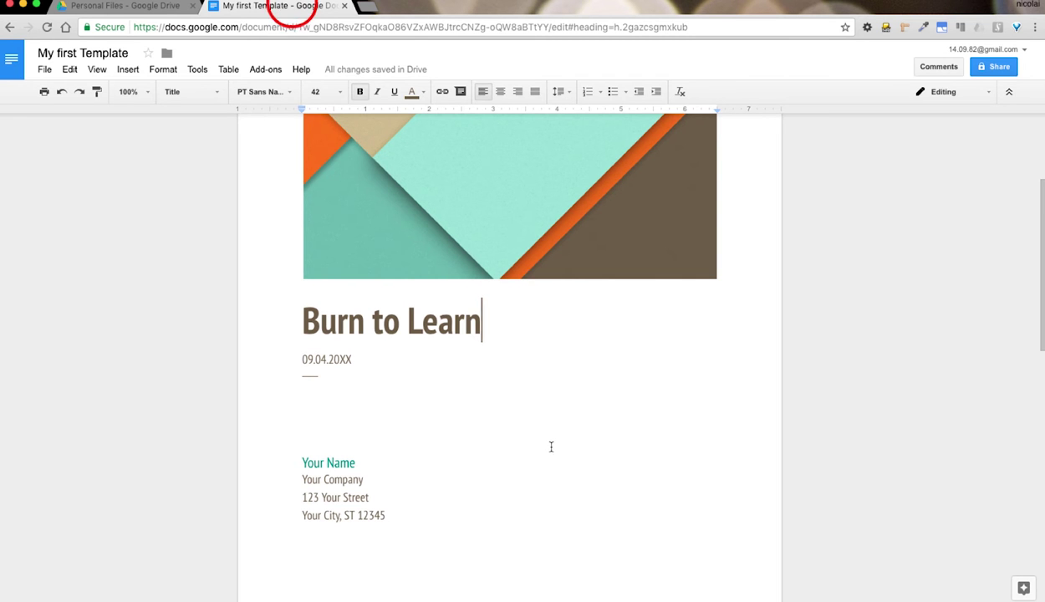
{"action": "scroll", "coordinate": [551, 429], "scroll_direction": "up", "scroll_amount": 3}
{"action": "left_click", "coordinate": [541, 326]}
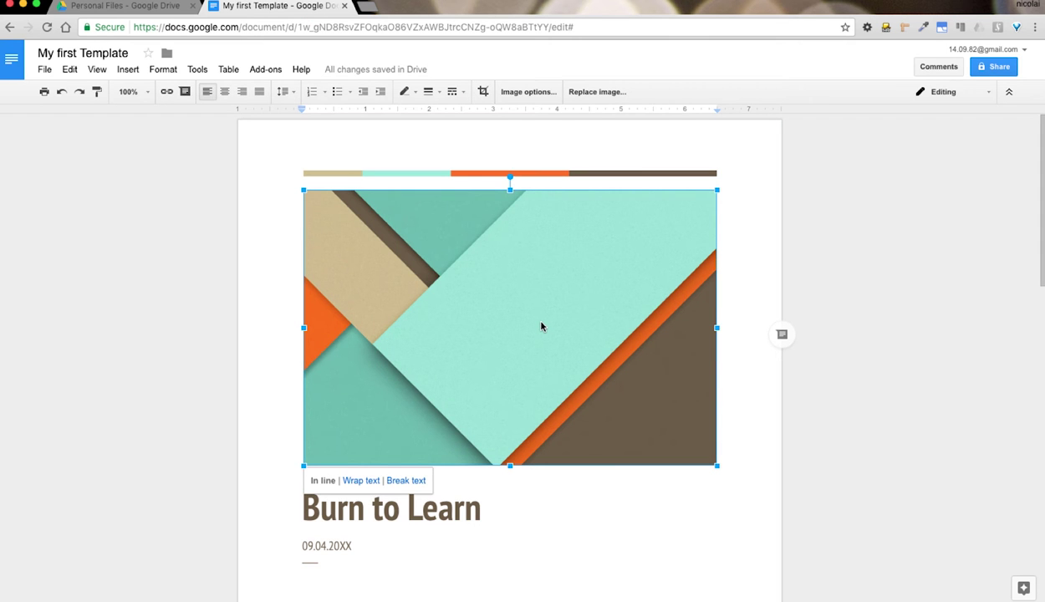
{"action": "key", "text": "Delete"}
{"action": "left_click_drag", "start_coordinate": [367, 219], "coordinate": [327, 194]}
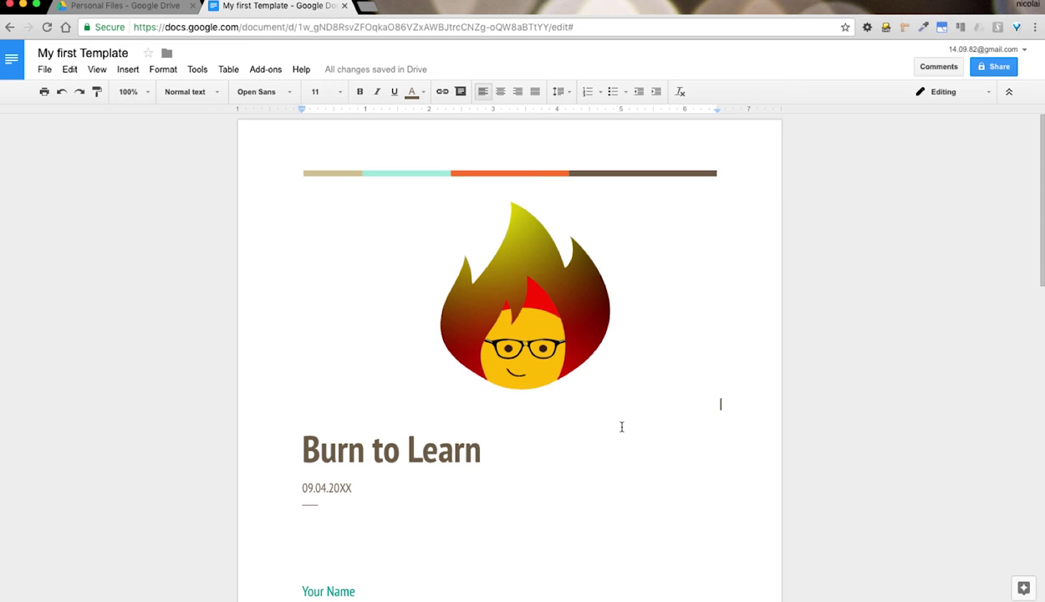
Rename the document from 'My first Template' to 'Project Template'.
{"action": "left_click", "coordinate": [82, 52]}
{"action": "key", "text": "BackSpace"}
{"action": "key", "text": "BackSpace"}
{"action": "key", "text": "BackSpace"}
{"action": "key", "text": "BackSpace"}
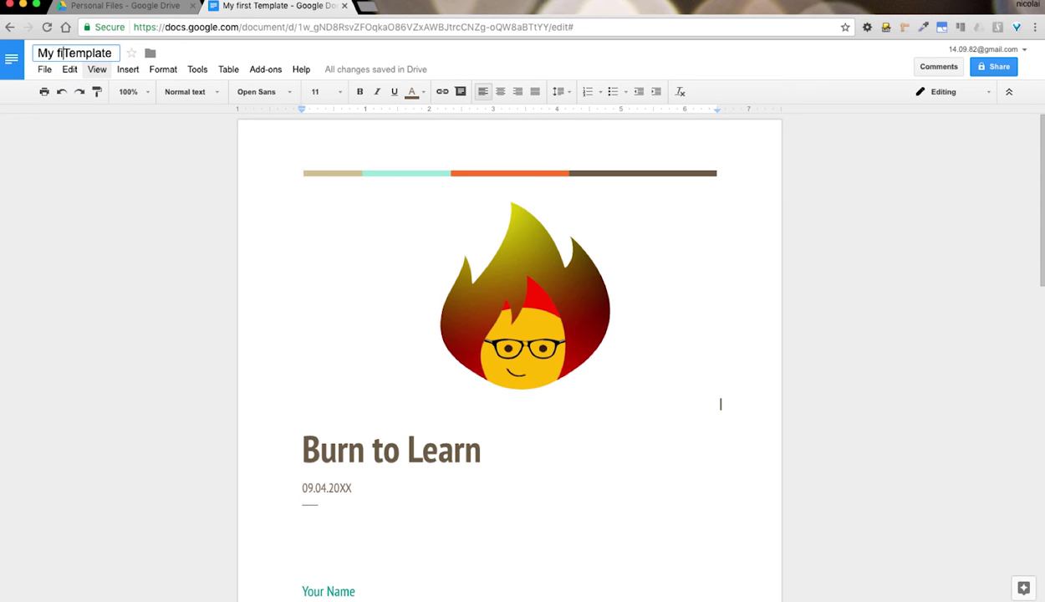
{"action": "key", "text": "BackSpace"}
{"action": "key", "text": "BackSpace"}
{"action": "key", "text": "BackSpace"}
{"action": "key", "text": "BackSpace"}
{"action": "key", "text": "BackSpace"}
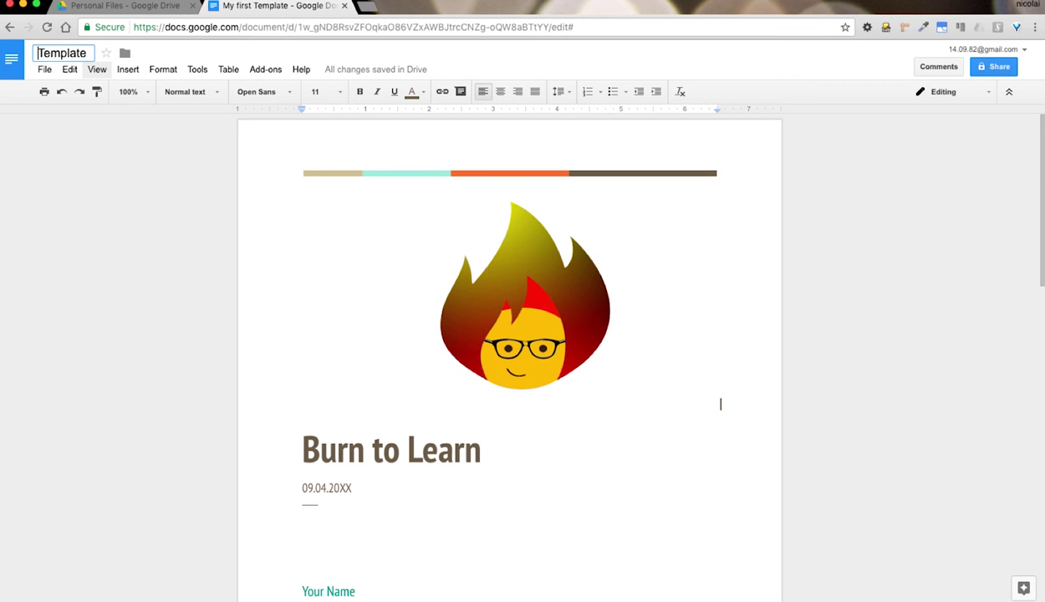
{"action": "type", "text": "Project"}
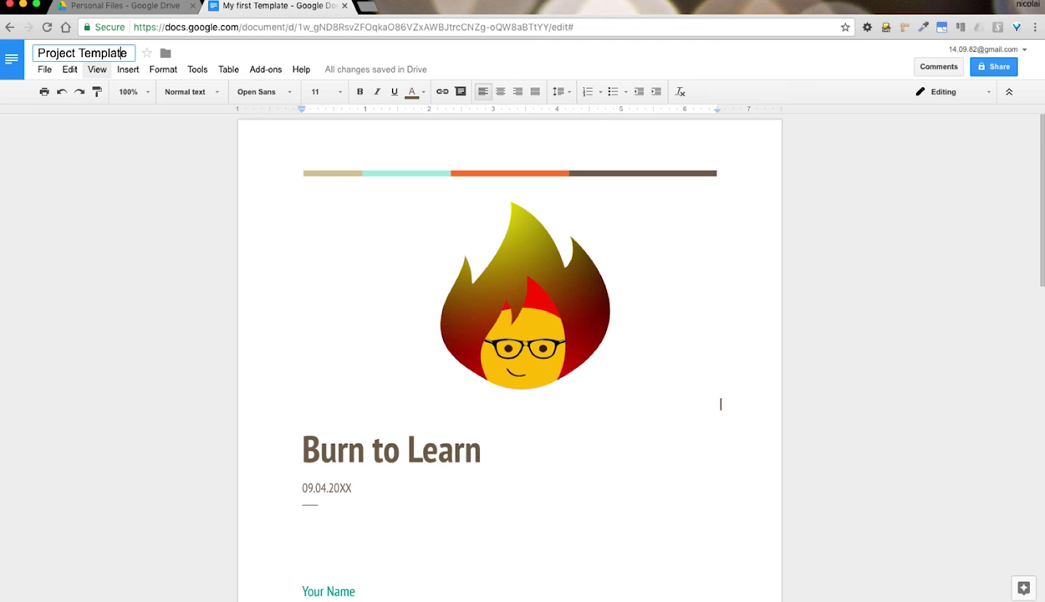
{"action": "key", "text": "Return"}
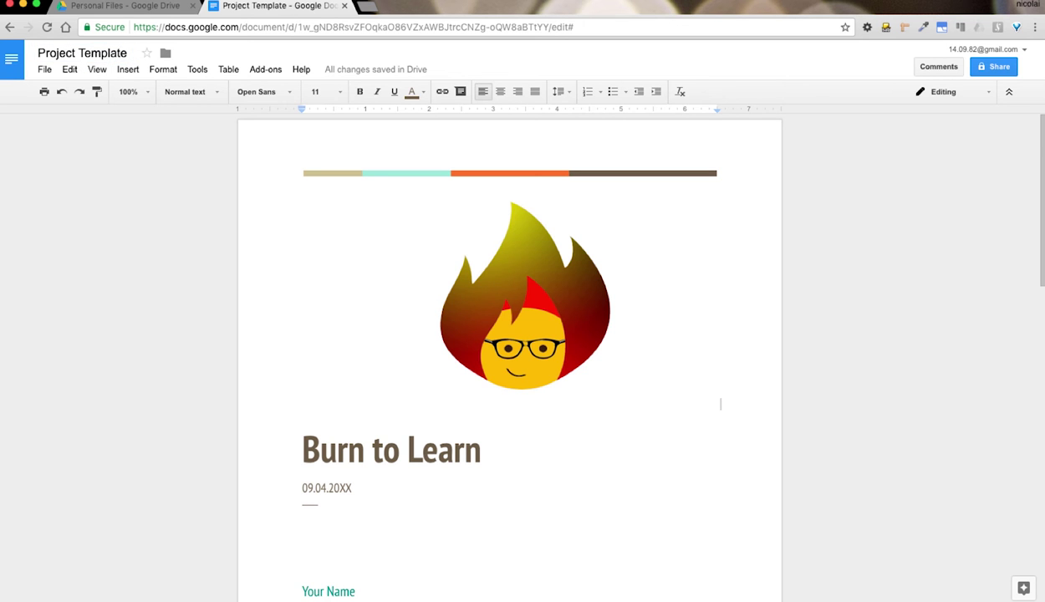
Make a copy of the Project Template file in Drive's Personal Files.
{"action": "left_click", "coordinate": [101, 8]}
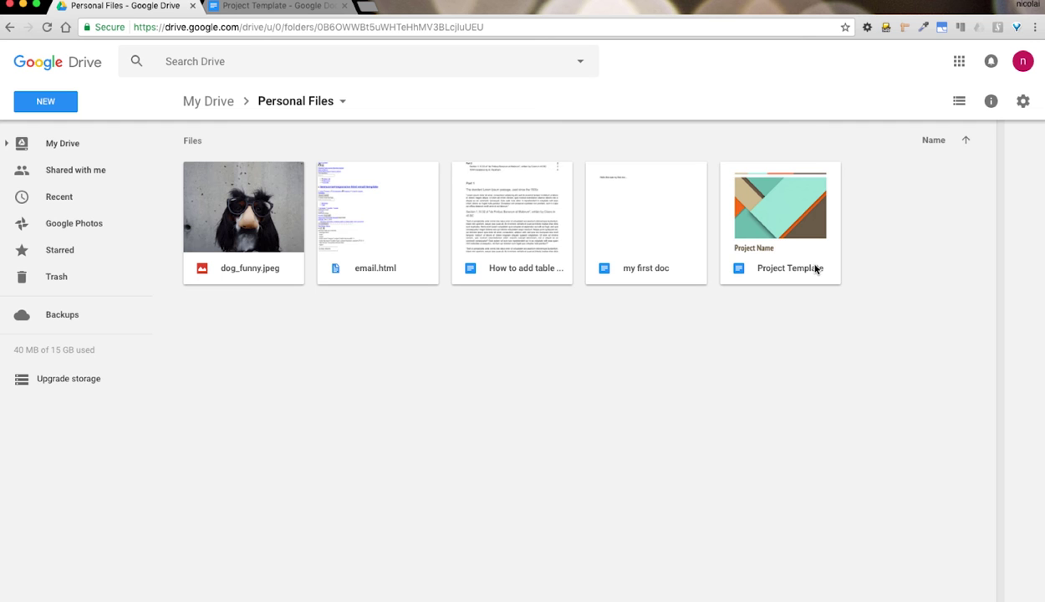
{"action": "right_click", "coordinate": [784, 226]}
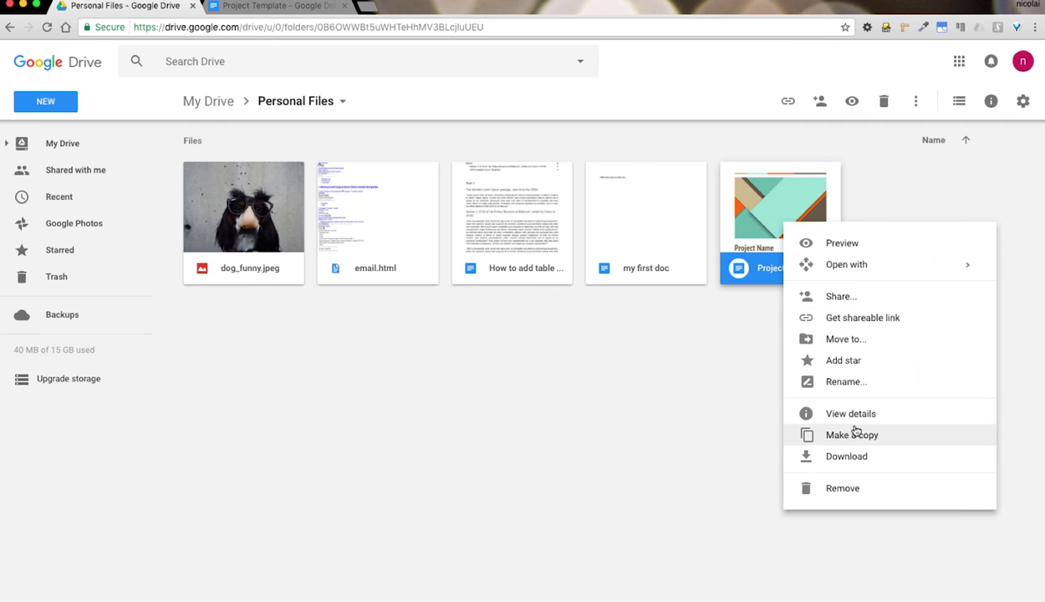
{"action": "left_click", "coordinate": [860, 437]}
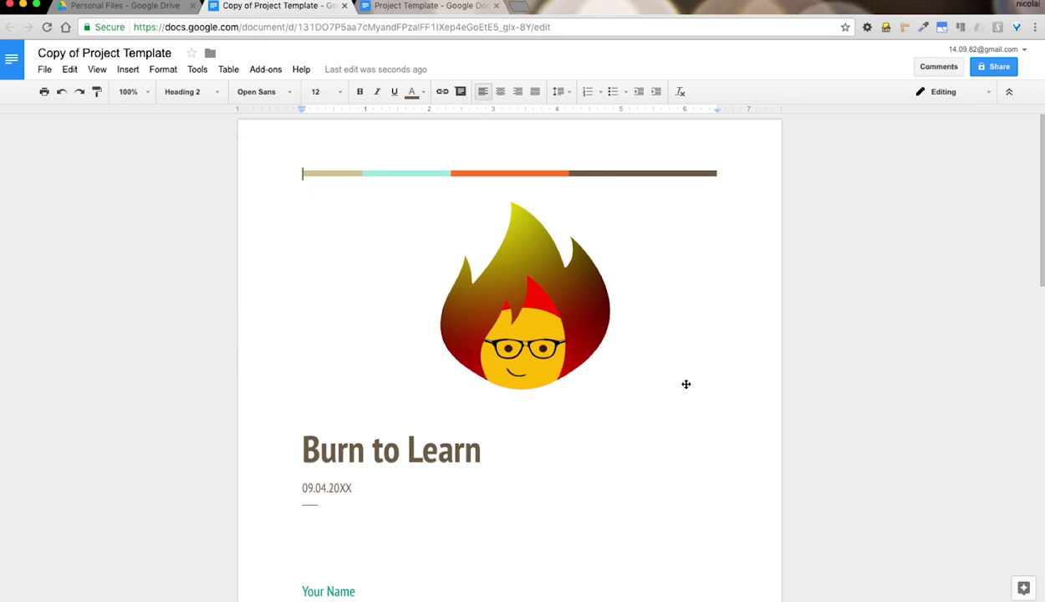
Rename 'Copy of Project Template' to 'Project 1'.
{"action": "left_click", "coordinate": [170, 53]}
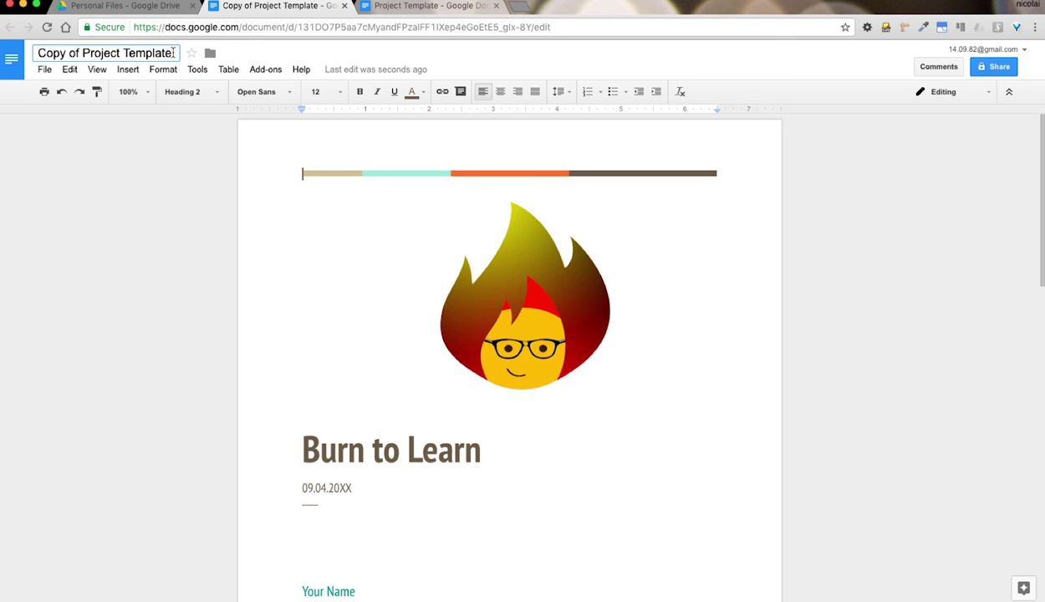
{"action": "triple_click", "coordinate": [170, 53]}
{"action": "type", "text": "Proj"}
{"action": "key", "text": "BackSpace"}
{"action": "key", "text": "BackSpace"}
{"action": "key", "text": "BackSpace"}
{"action": "type", "text": "roject 1"}
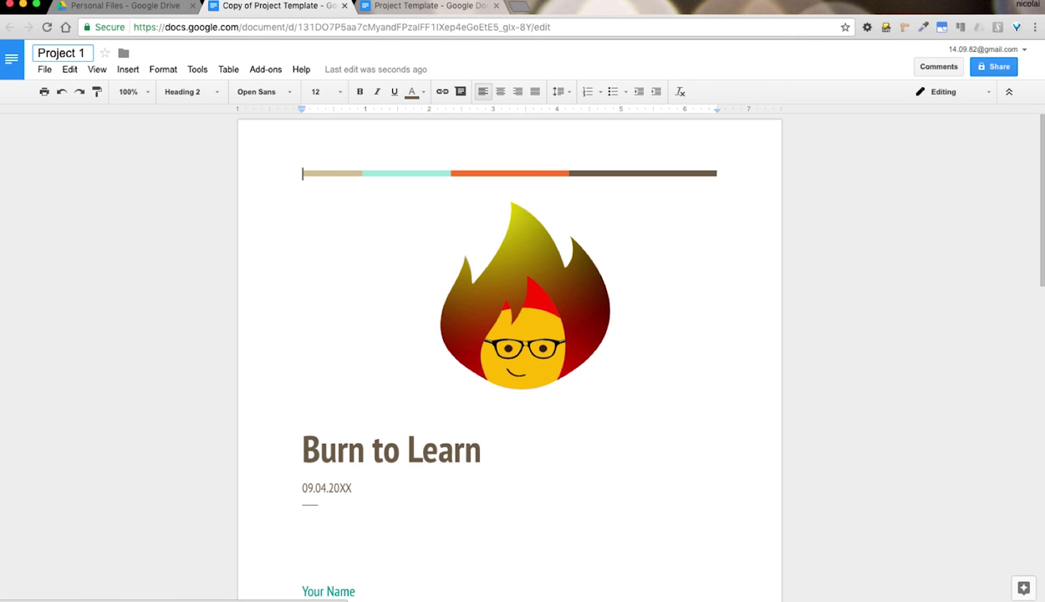
{"action": "key", "text": "Return"}
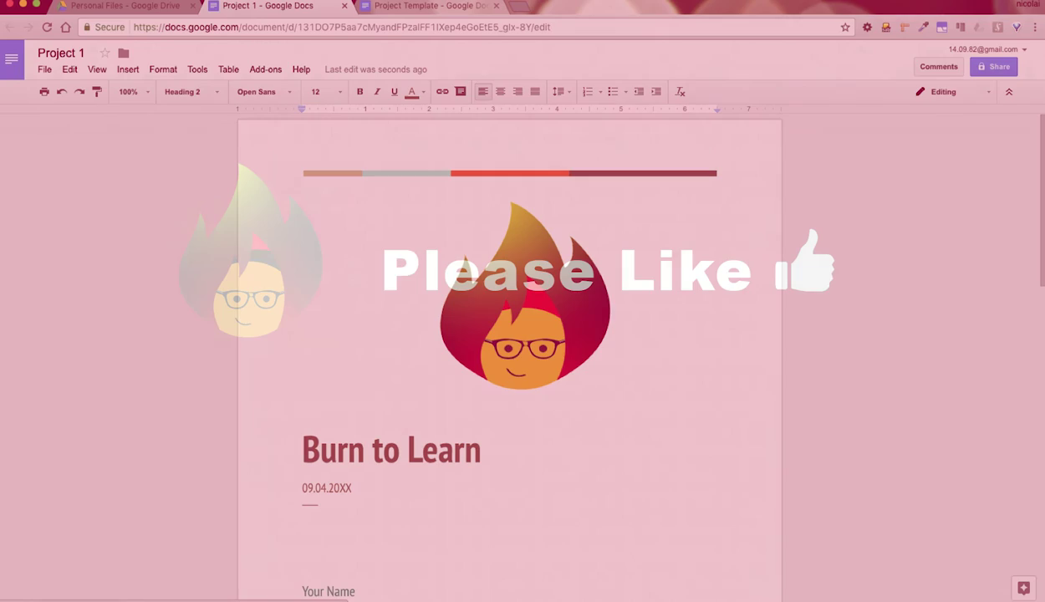